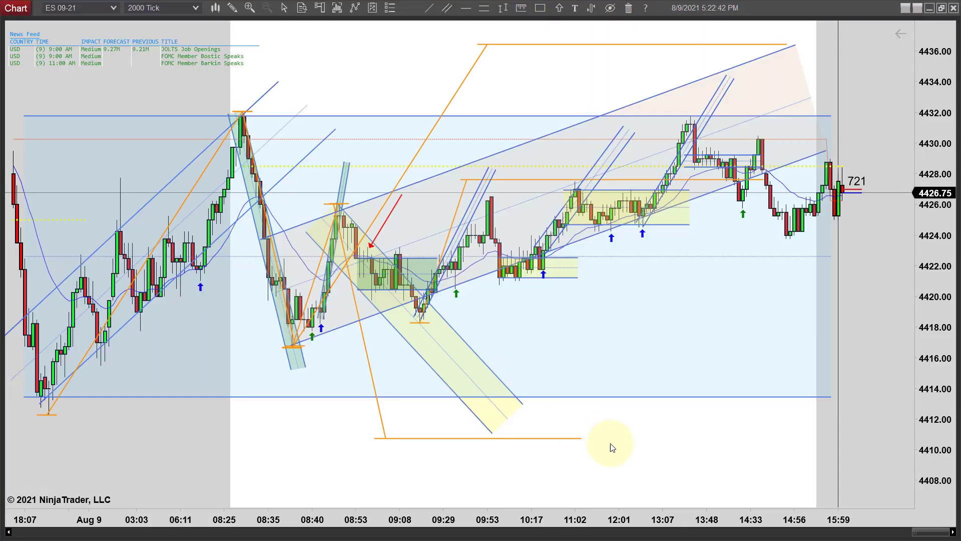
# Delete the orange measured move that starts at the overnight low and projects to the target above 4436.
pyautogui.moveTo(614, 462); pyautogui.dragTo(631, 457)
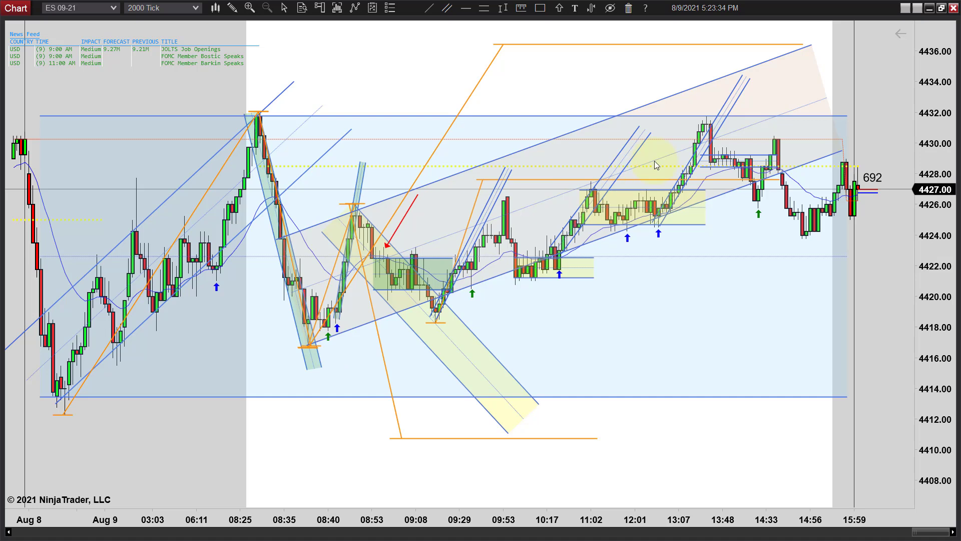
pyautogui.click(472, 93)
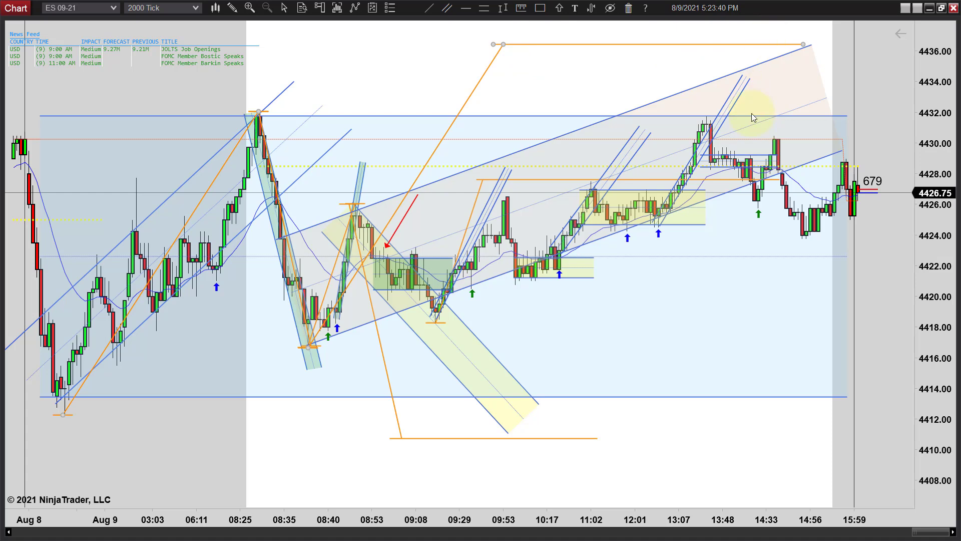
pyautogui.press('Delete')
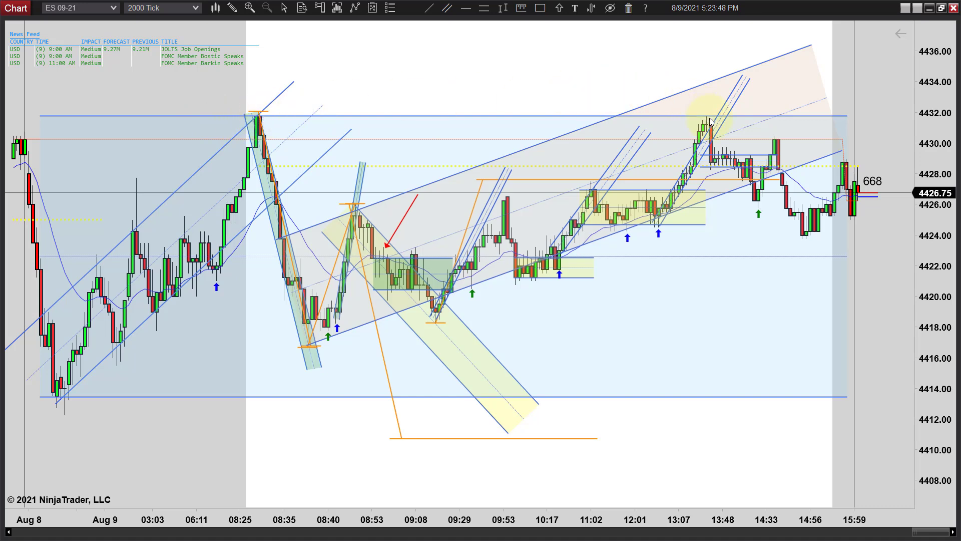
# Shift the orange measured move between the 4432 high and the 08:37 low slightly later in time.
pyautogui.click(272, 134)
pyautogui.moveTo(273, 135); pyautogui.dragTo(268, 134)
pyautogui.click(516, 81)
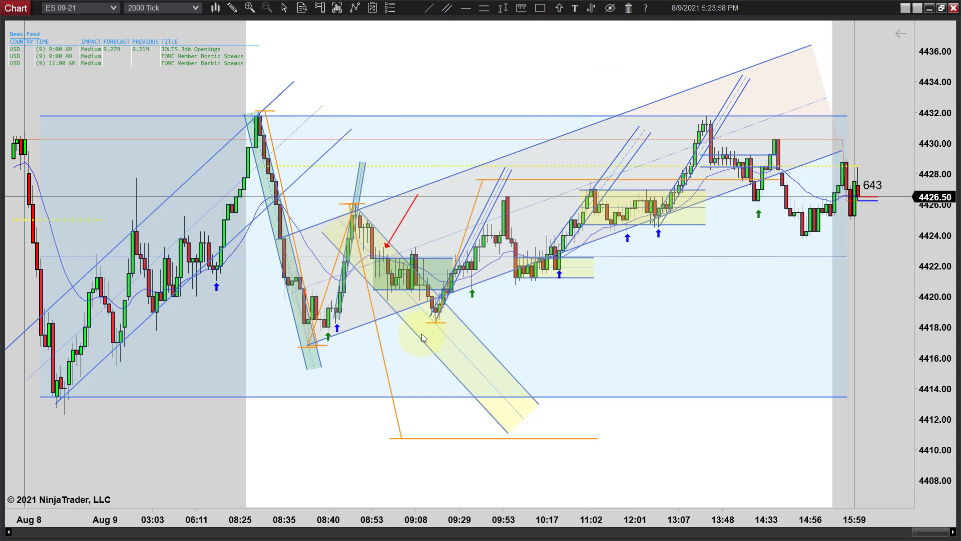
# Flatten the wide gray rising channel by lowering the end of its lower line to about 4427 near 15:59.
pyautogui.scroll(1, 482, 476)
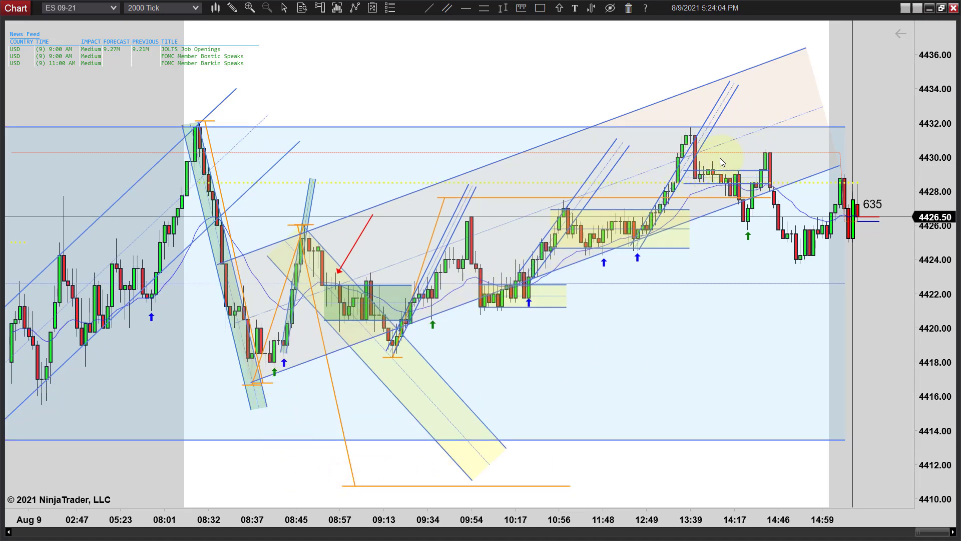
pyautogui.scroll(-1, 721, 162)
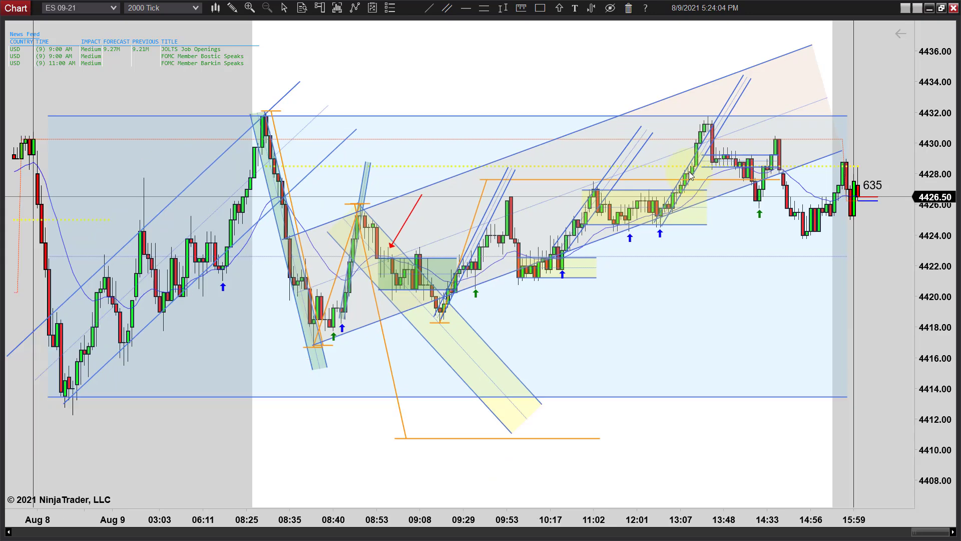
pyautogui.click(841, 153)
pyautogui.moveTo(843, 154); pyautogui.dragTo(850, 200)
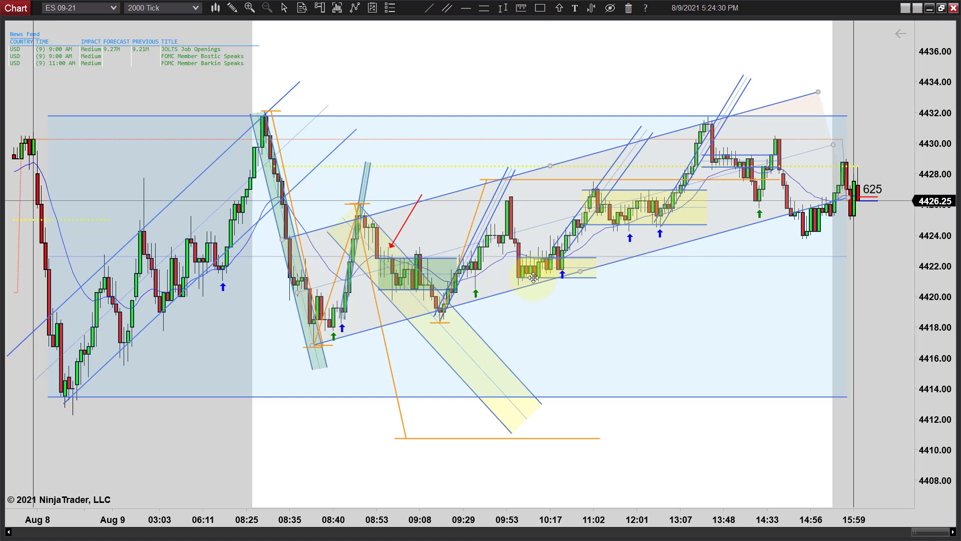
pyautogui.moveTo(843, 202); pyautogui.dragTo(849, 184)
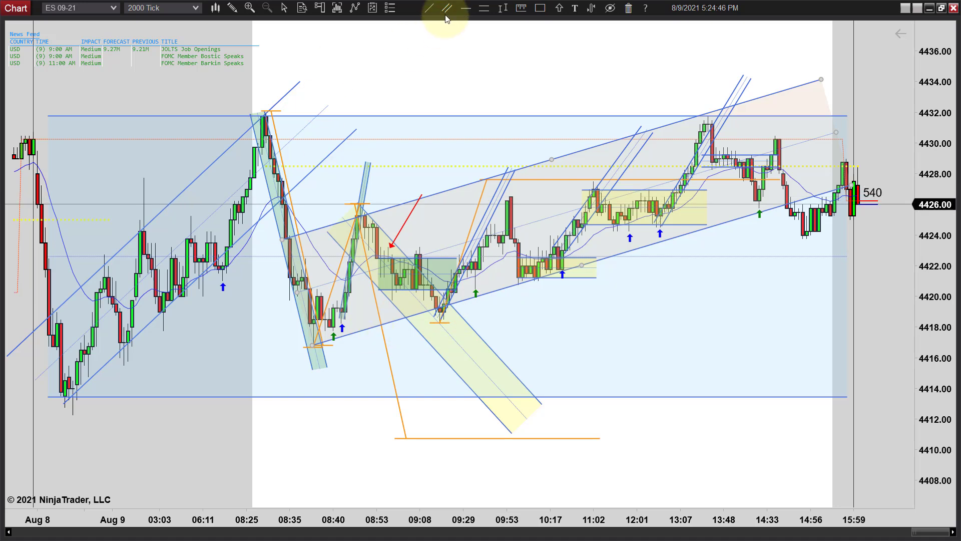
# Try a steeper rising parallel channel from the 4418.50 low after 09:08 to about 4431 past the last bar.
pyautogui.moveTo(443, 326); pyautogui.dragTo(883, 127)
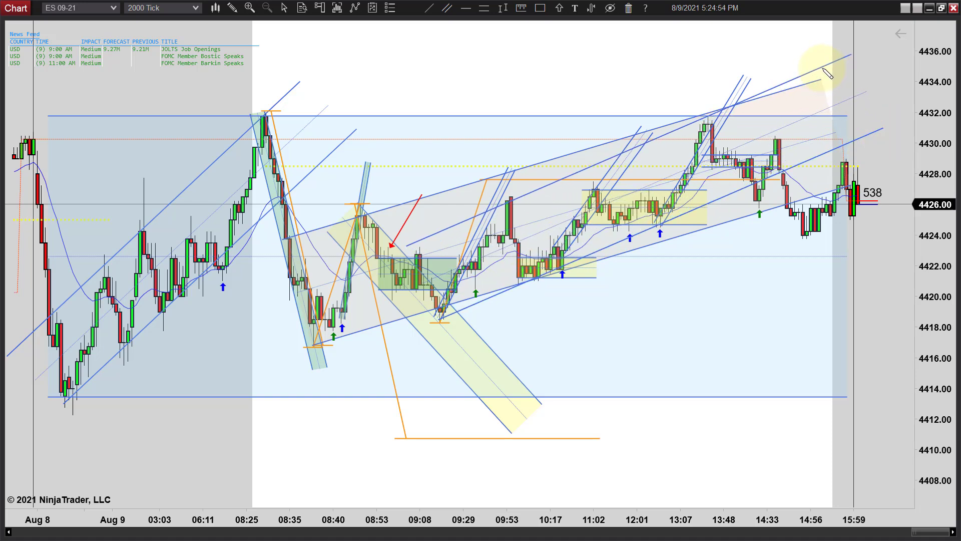
pyautogui.click(828, 73)
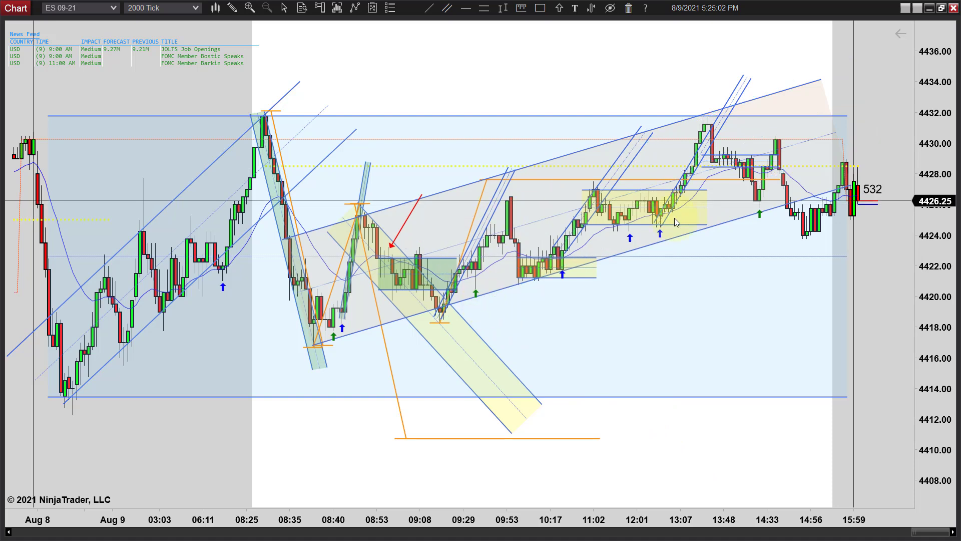
# Shorten the wide gray rising channel so its lower line ends at about 4427 just after 14:56.
pyautogui.click(828, 198)
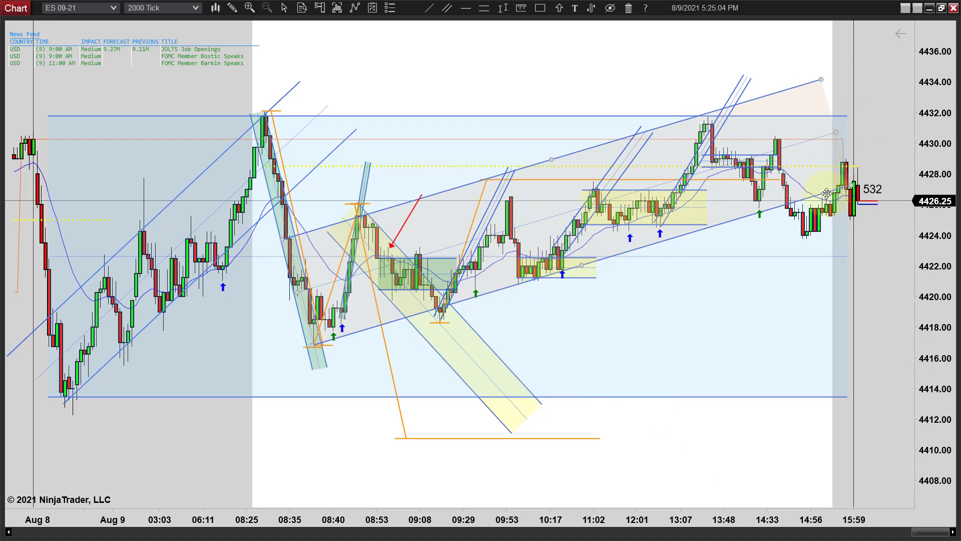
pyautogui.moveTo(853, 183)
pyautogui.mouseDown()
pyautogui.moveTo(819, 142)
pyautogui.moveTo(822, 186)
pyautogui.mouseUp()
pyautogui.click(682, 470)
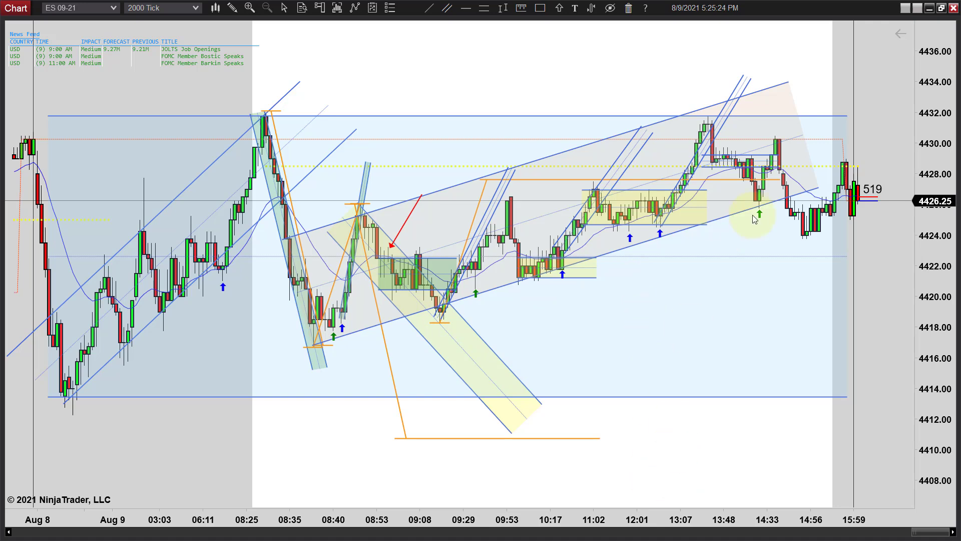
# Lower the end of the wide gray channel slightly so it reaches about 4426.75 shortly before 14:59.
pyautogui.scroll(1, 674, 421)
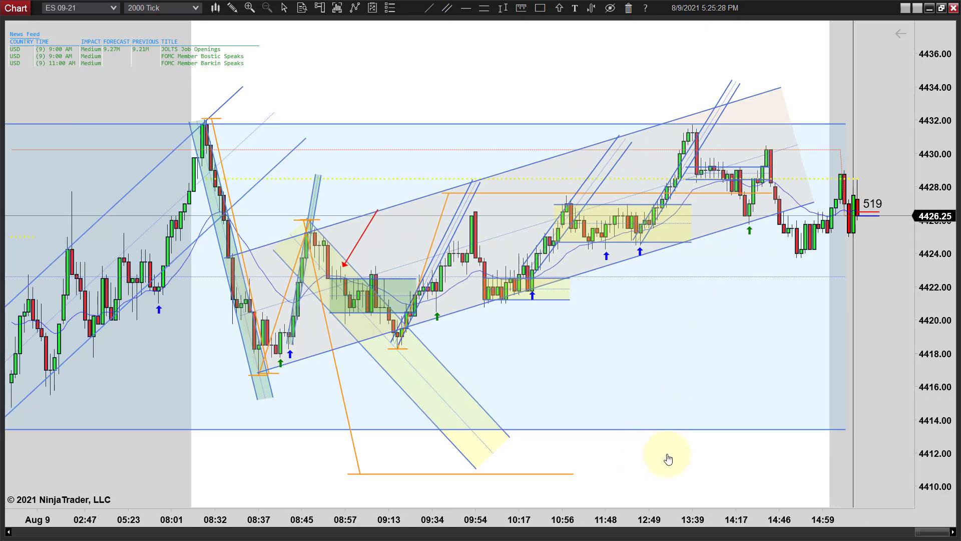
pyautogui.scroll(2, 671, 455)
pyautogui.scroll(-2, 621, 447)
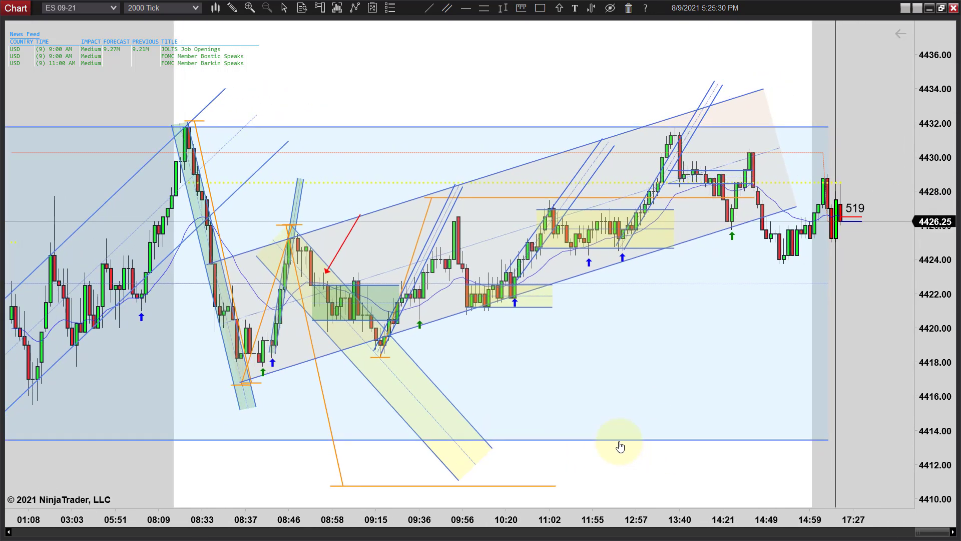
pyautogui.click(793, 197)
pyautogui.moveTo(793, 196); pyautogui.dragTo(793, 218)
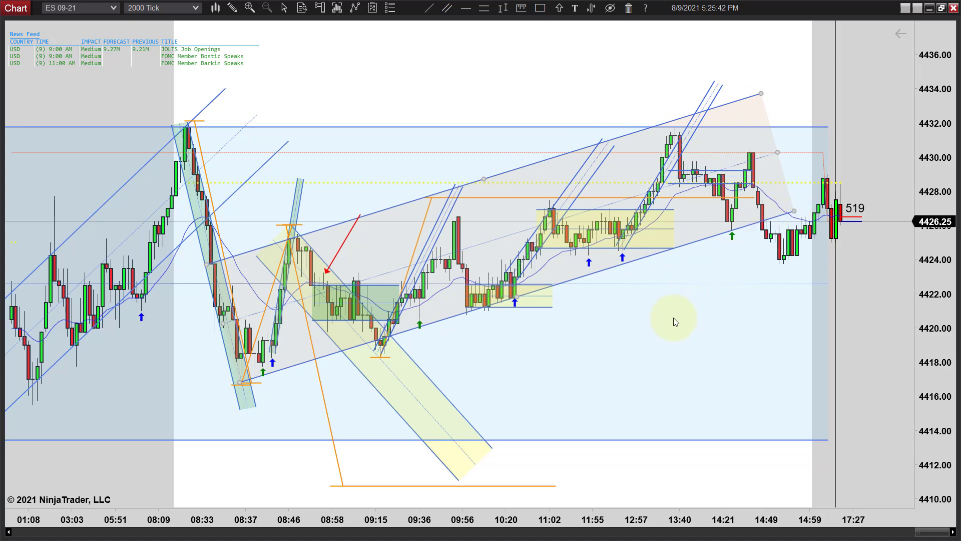
pyautogui.click(616, 481)
# Compare a steeper slope for the wide gray channel, ending its lower line at about 4426.50 near 14:59.
pyautogui.moveTo(794, 212); pyautogui.dragTo(794, 176)
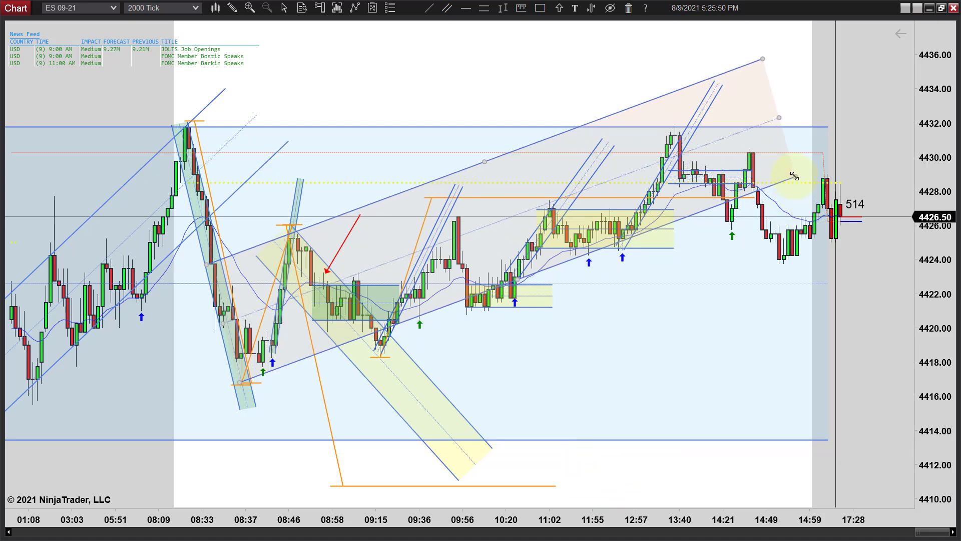
pyautogui.moveTo(794, 176); pyautogui.dragTo(795, 179)
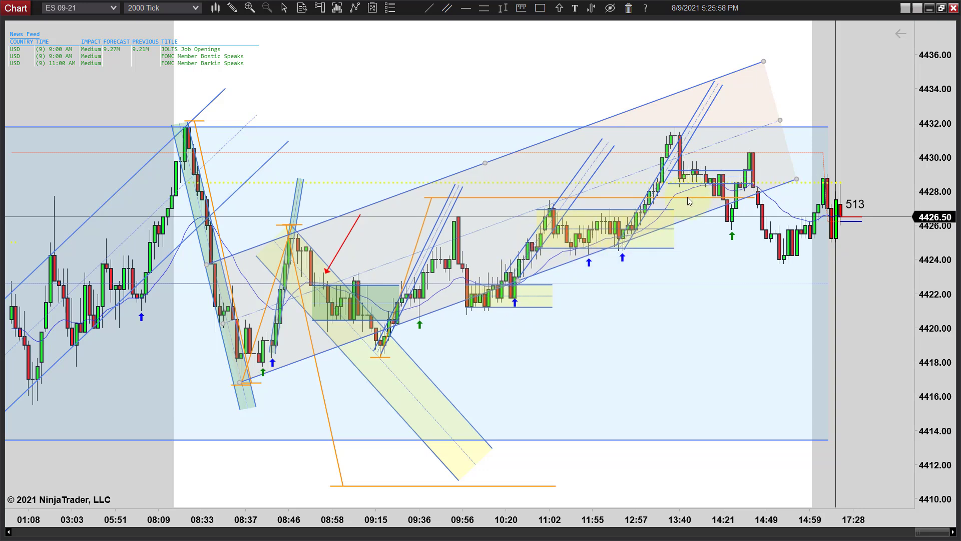
pyautogui.moveTo(795, 178); pyautogui.dragTo(807, 212)
pyautogui.click(732, 352)
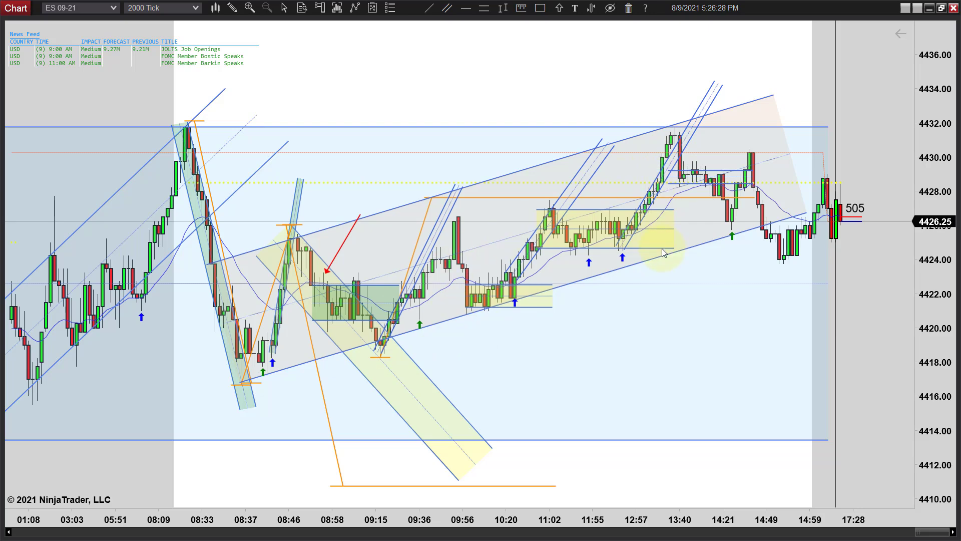
# Fill the narrow afternoon range between about 13:39 and 14:40 with yellow and apply the change.
pyautogui.moveTo(611, 470)
pyautogui.mouseDown()
pyautogui.moveTo(710, 465)
pyautogui.moveTo(669, 453)
pyautogui.mouseUp()
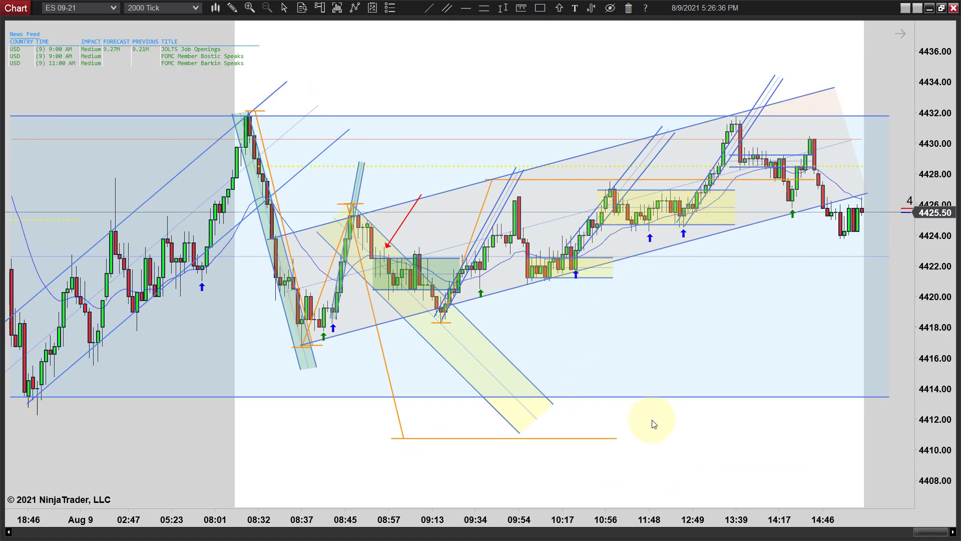
pyautogui.doubleClick(756, 164)
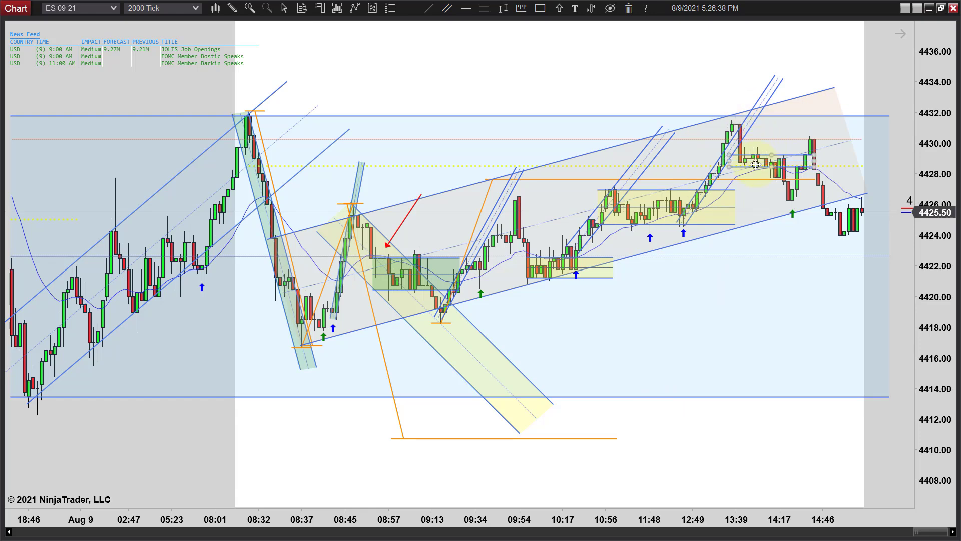
pyautogui.click(662, 248)
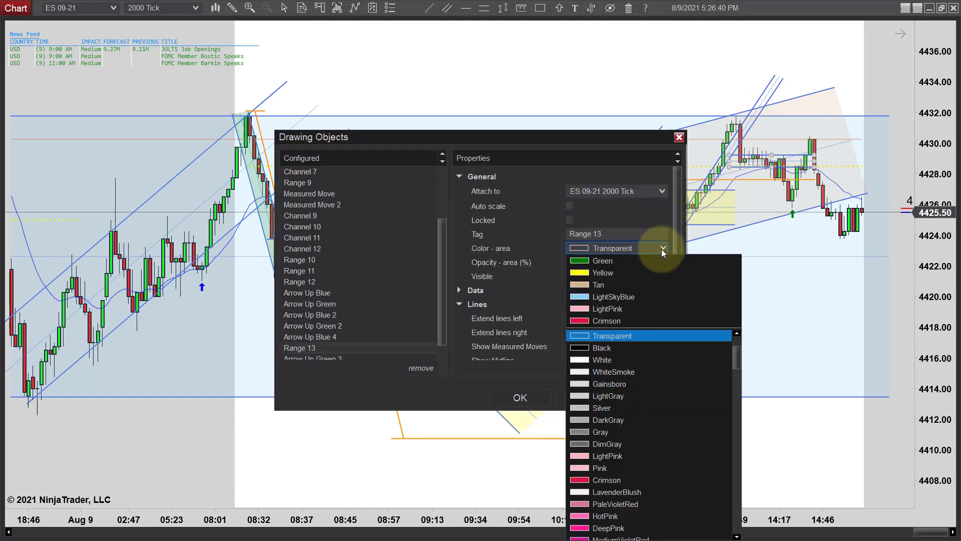
pyautogui.click(606, 284)
pyautogui.click(648, 405)
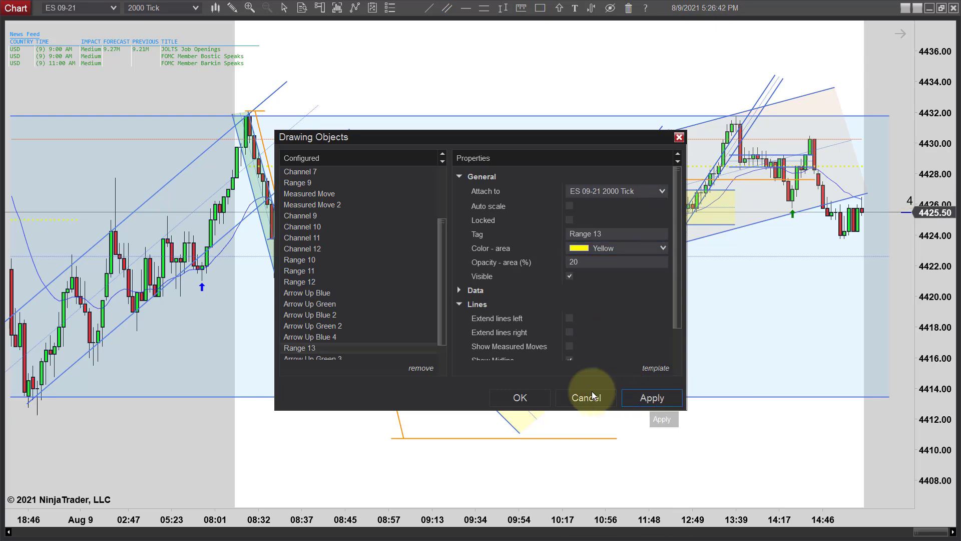
pyautogui.click(520, 397)
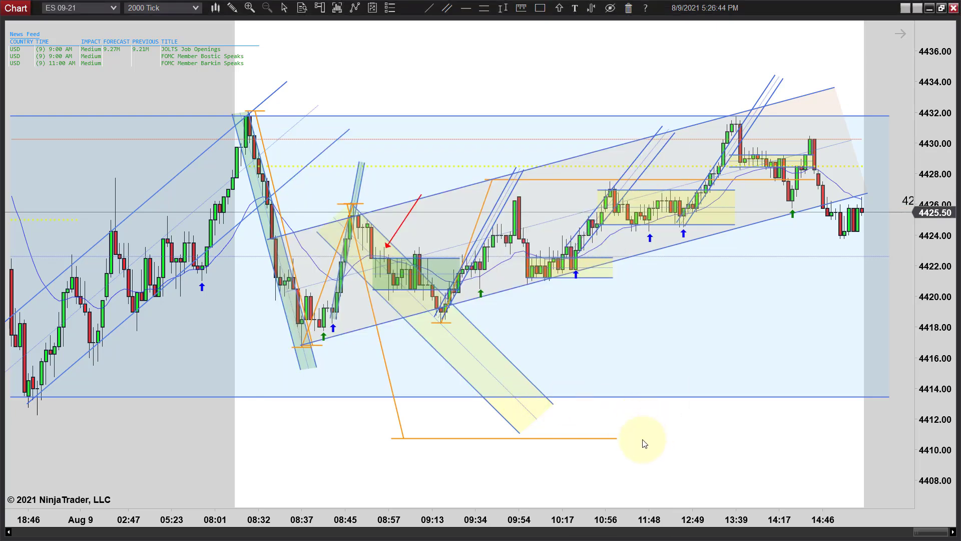
# Examine the overnight rising channel and the price action leading into the 08:30 session open.
pyautogui.scroll(3, 642, 444)
pyautogui.moveTo(556, 100); pyautogui.dragTo(683, 98)
pyautogui.scroll(5, 684, 98)
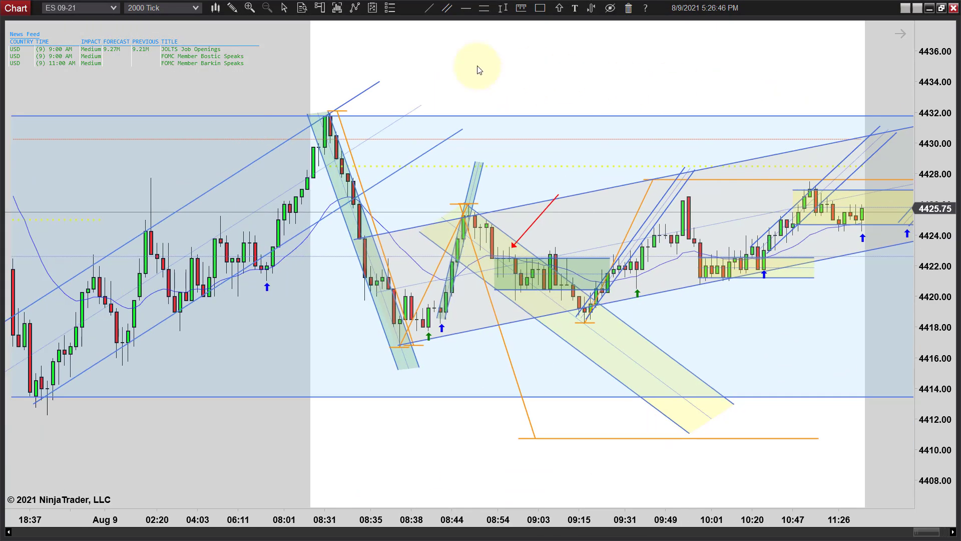
pyautogui.scroll(3, 583, 76)
pyautogui.scroll(-3, 584, 75)
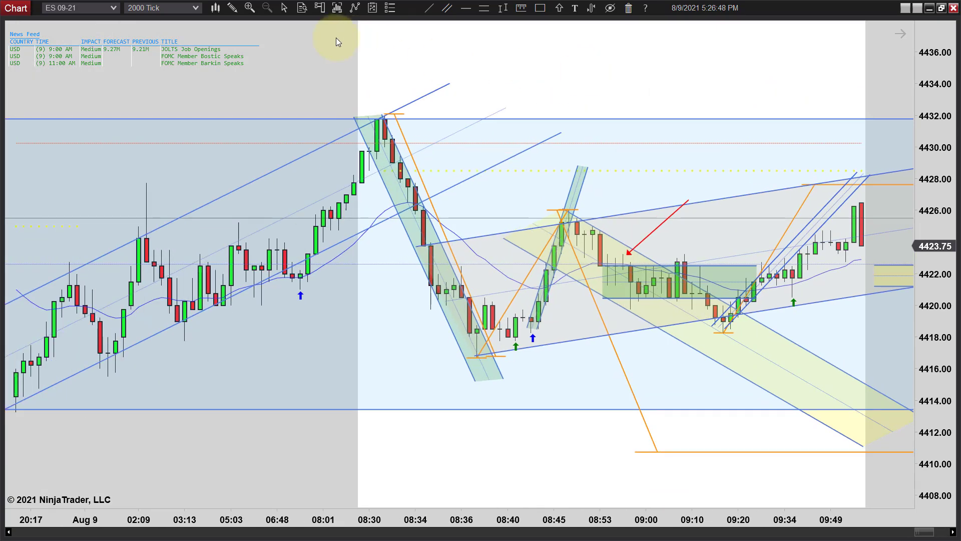
pyautogui.scroll(3, 545, 60)
pyautogui.scroll(2, 524, 68)
pyautogui.scroll(4, 556, 80)
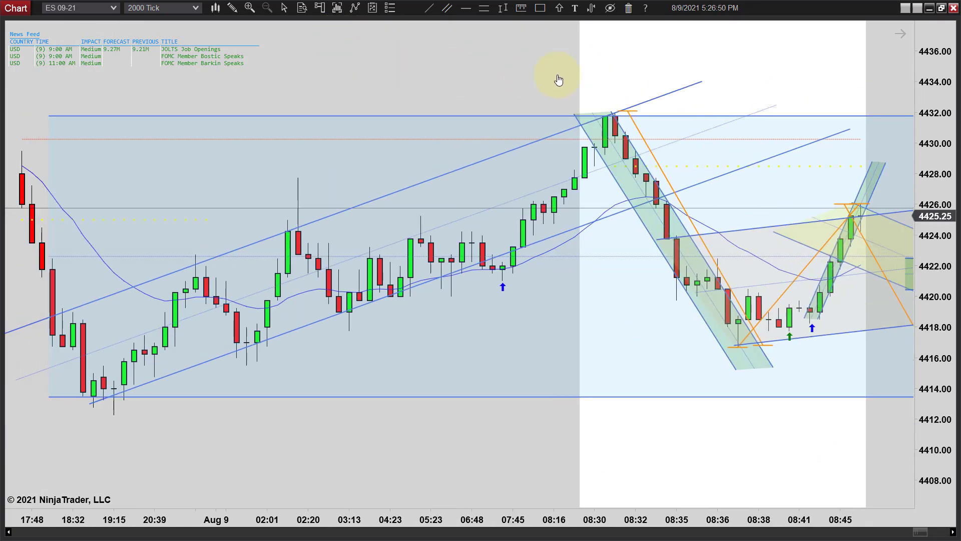
pyautogui.scroll(-1, 621, 75)
pyautogui.moveTo(545, 68); pyautogui.dragTo(599, 67)
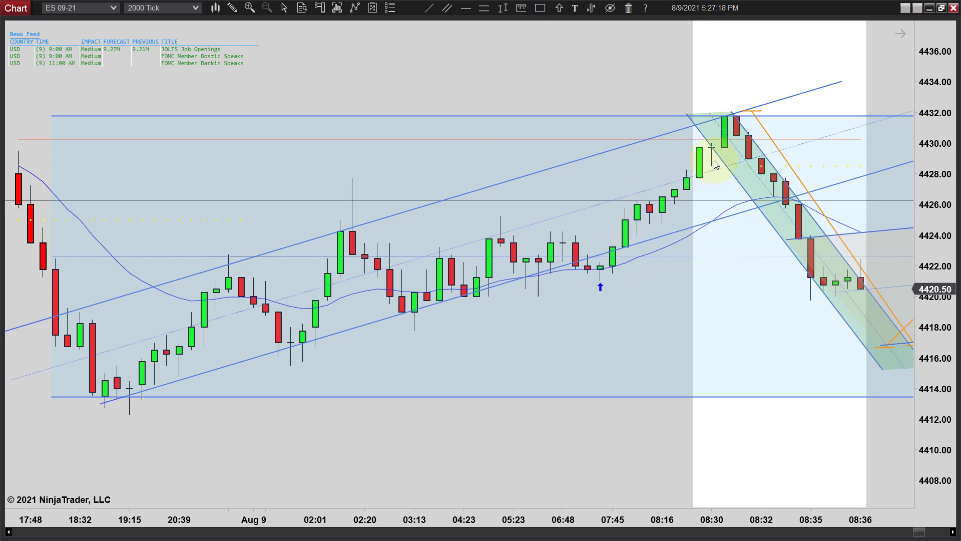
# Draw a horizontal line at about 4418 beneath the pullback lows from 08:37 to about 08:50.
pyautogui.moveTo(761, 438); pyautogui.dragTo(488, 457)
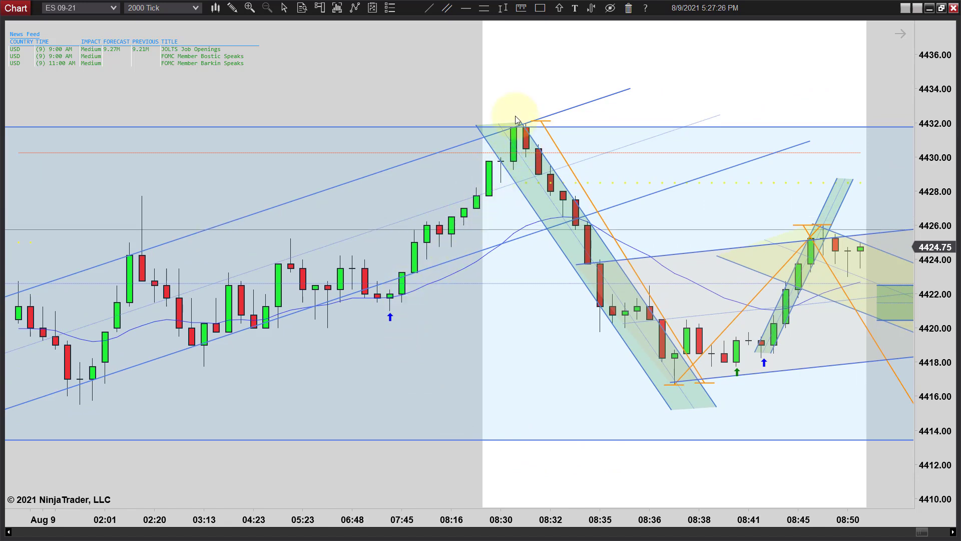
pyautogui.scroll(-3, 514, 116)
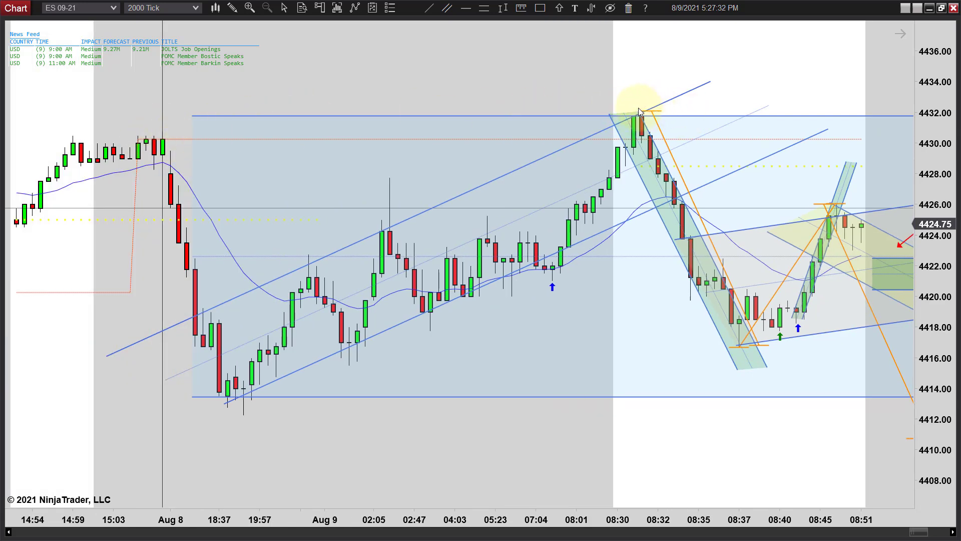
pyautogui.moveTo(682, 454); pyautogui.dragTo(493, 449)
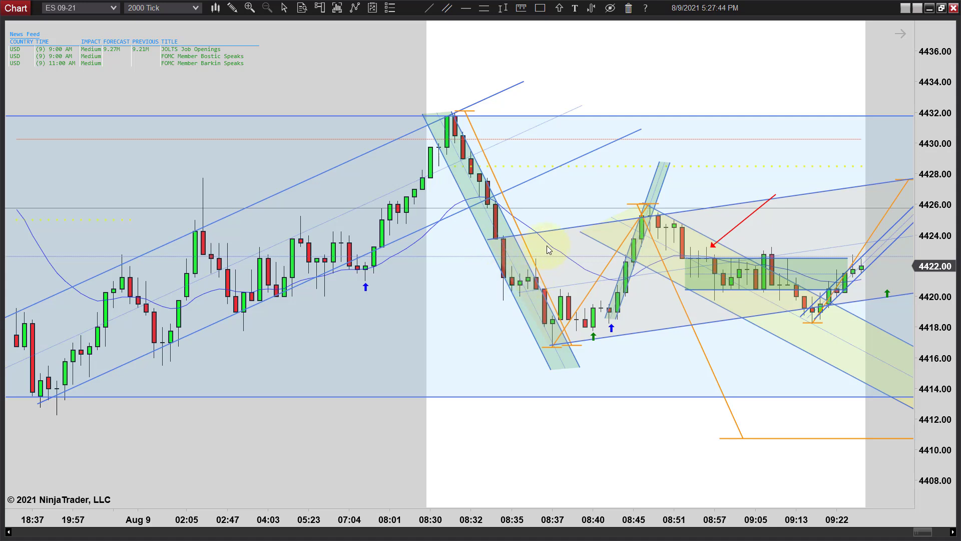
pyautogui.moveTo(550, 454); pyautogui.dragTo(526, 450)
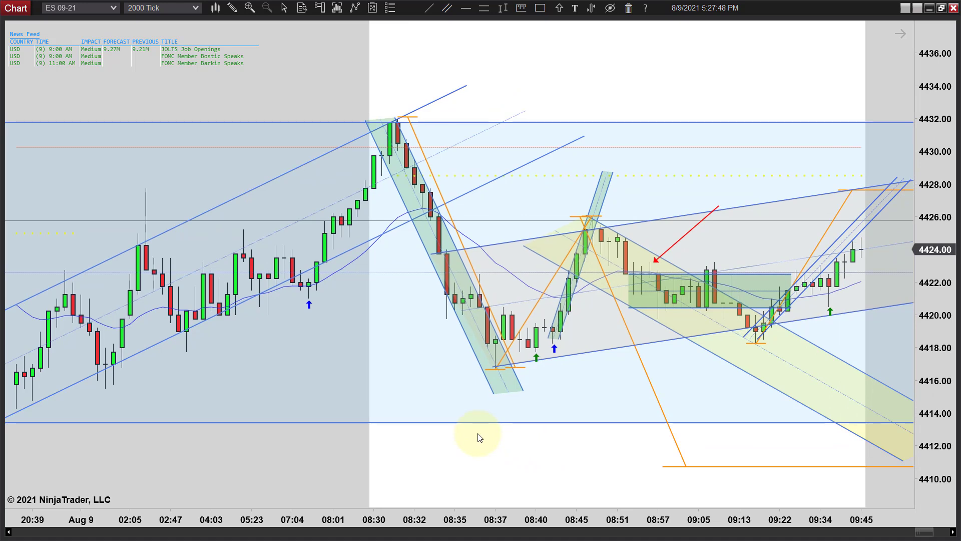
pyautogui.click(536, 355)
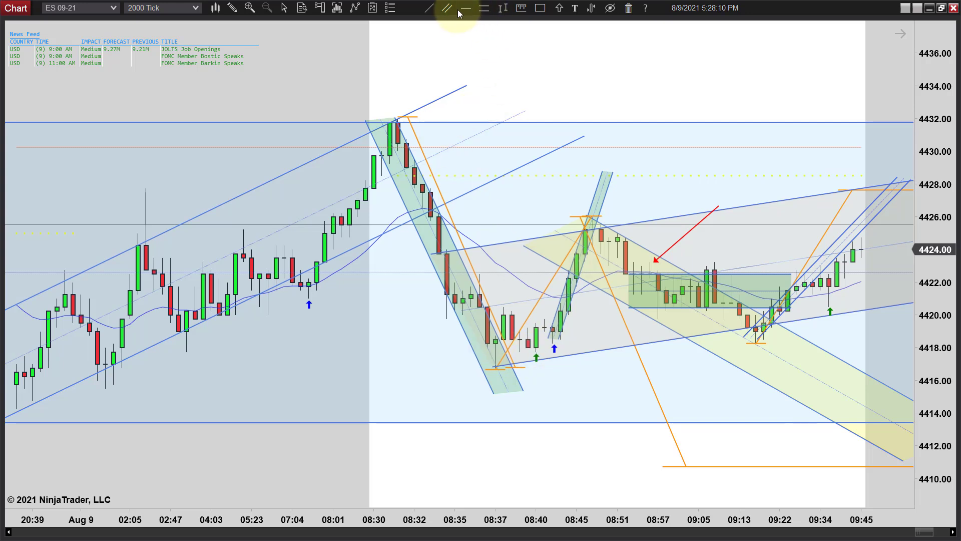
pyautogui.click(477, 356)
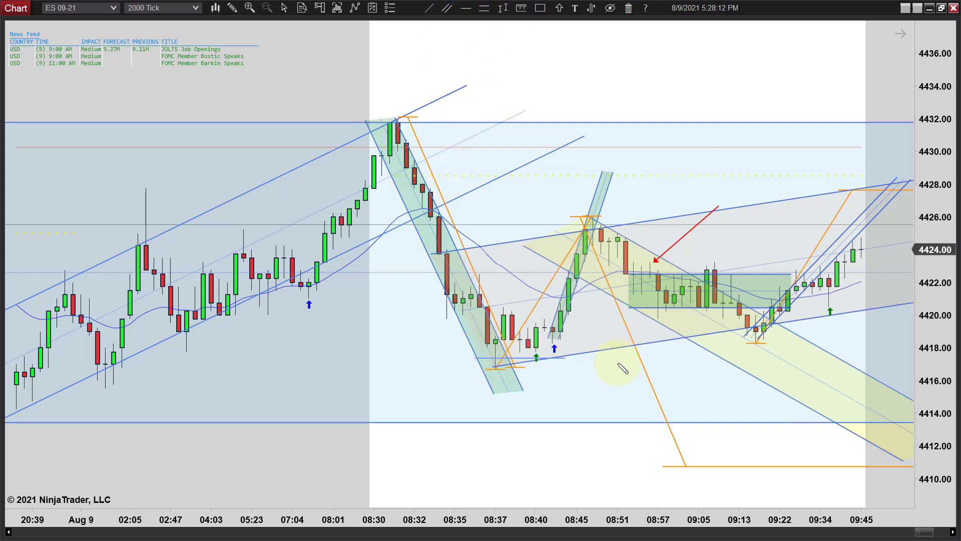
pyautogui.click(610, 347)
# Measure the price distance from the blue-arrow entry candle near 08:42 down toward the lower edge of the large blue range.
pyautogui.click(522, 7)
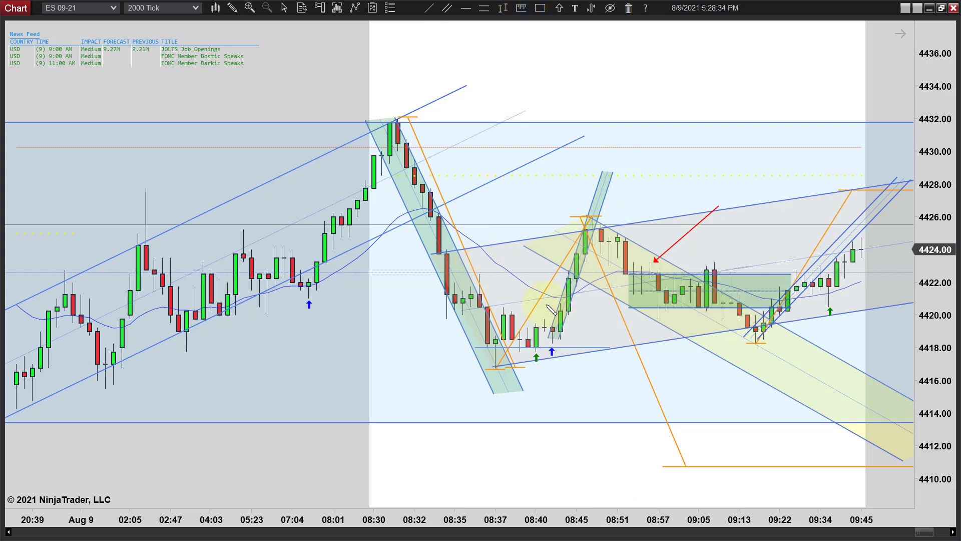
pyautogui.click(554, 323)
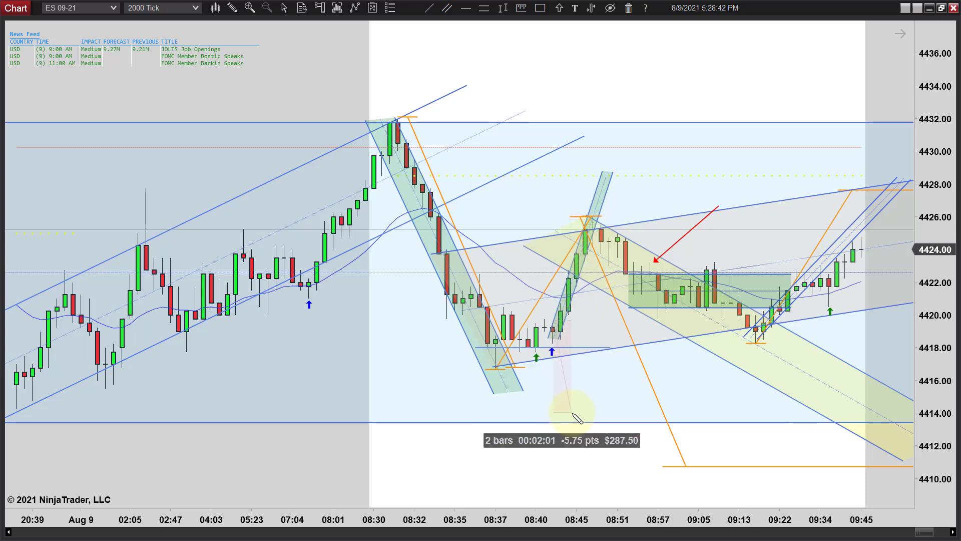
pyautogui.moveTo(596, 469); pyautogui.dragTo(468, 435)
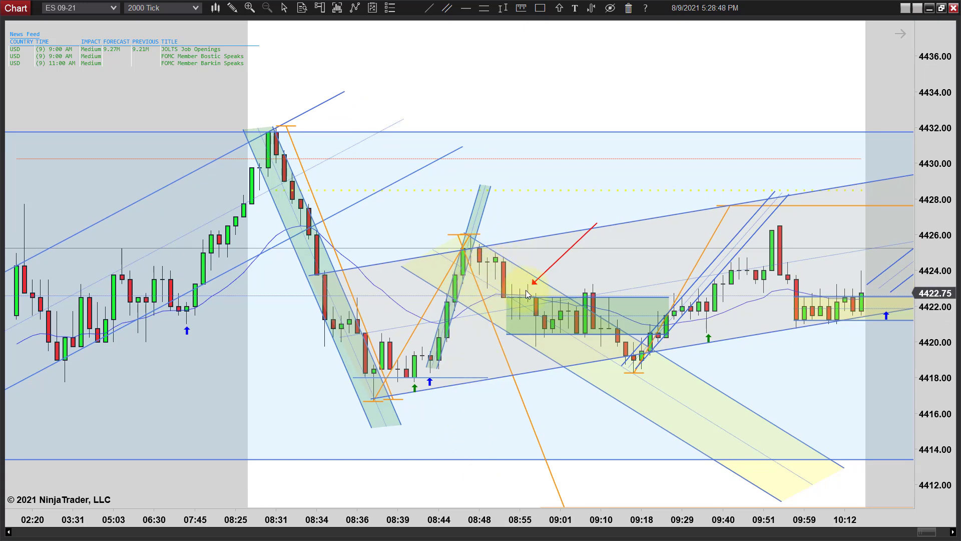
# Draw a horizontal range from about 4418 to 4420.25 around the morning lows, spanning about 08:36 to 09:20.
pyautogui.scroll(-4, 538, 285)
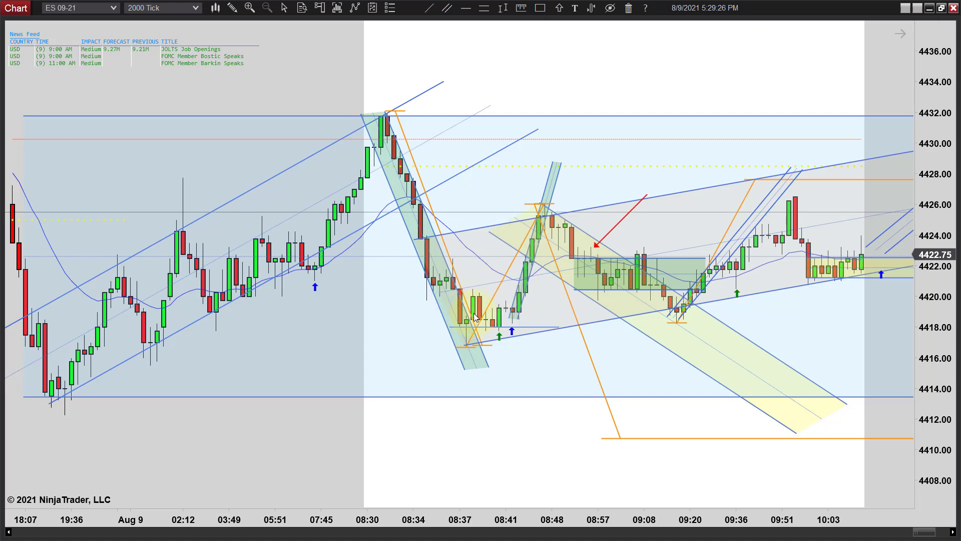
pyautogui.click(482, 7)
pyautogui.click(446, 325)
pyautogui.click(587, 311)
pyautogui.click(591, 293)
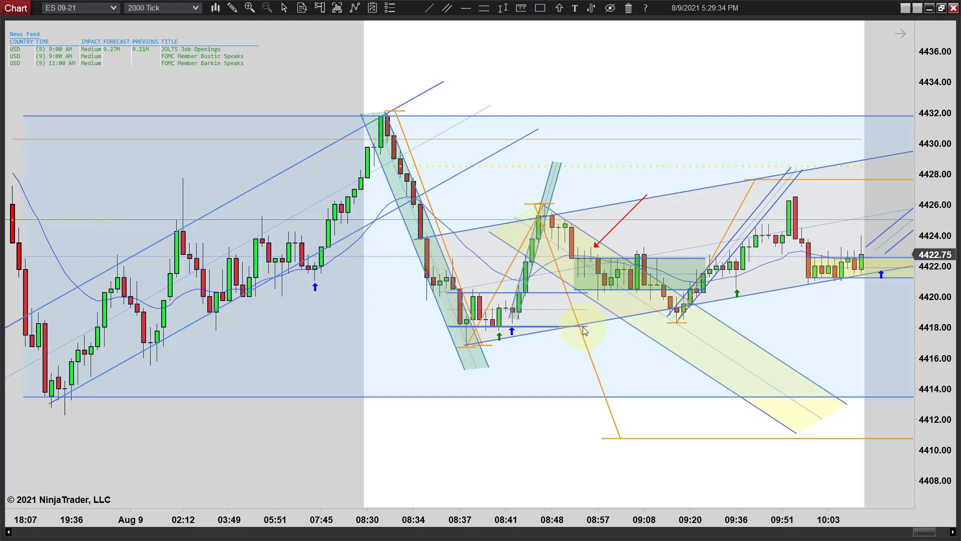
pyautogui.click(690, 309)
# Delete the green range between about 08:53 and 09:24, and shorten the range around the morning lows to end near 09:00.
pyautogui.click(595, 258)
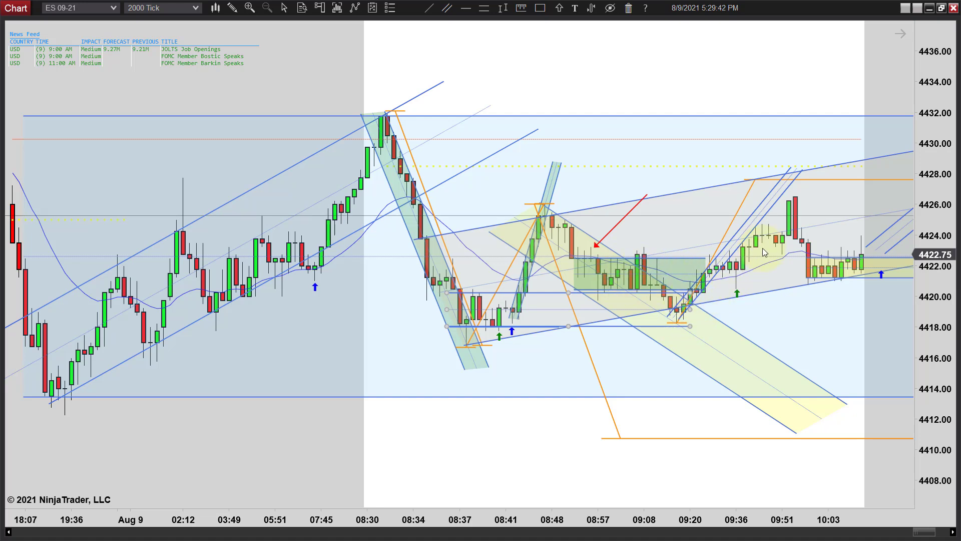
pyautogui.click(668, 257)
pyautogui.press('Delete')
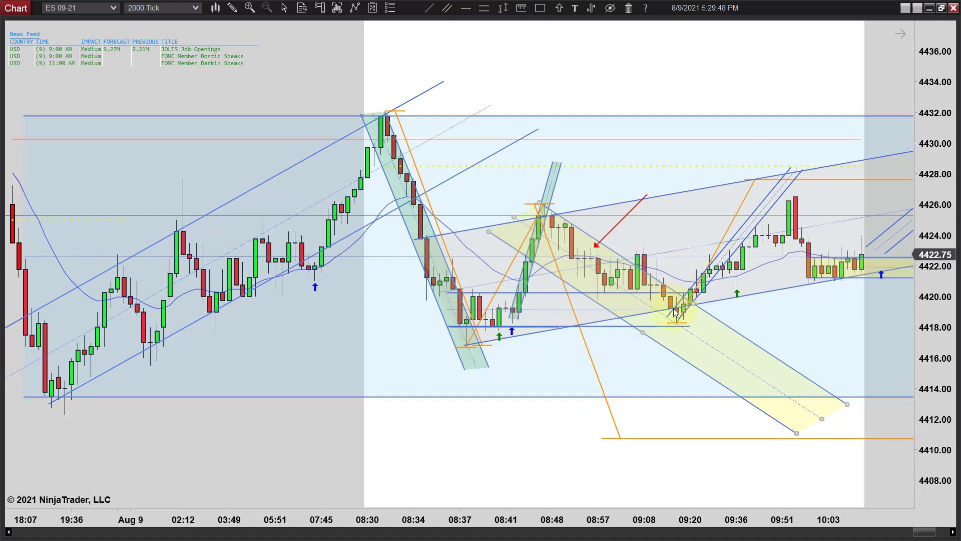
pyautogui.click(600, 326)
pyautogui.moveTo(690, 309); pyautogui.dragTo(610, 311)
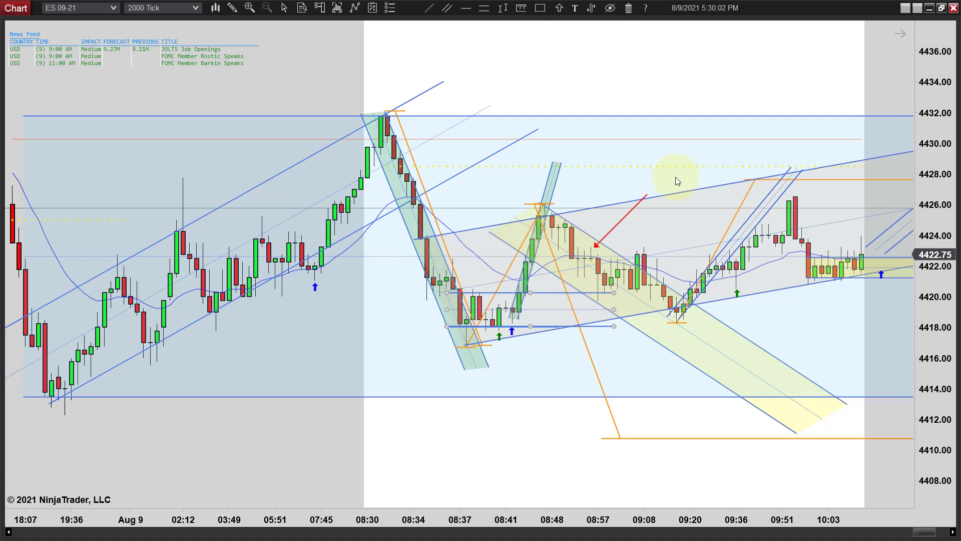
# Examine the marked entries, yellow ranges and breakouts from about 09:20 through the afternoon to the session close.
pyautogui.moveTo(516, 446); pyautogui.dragTo(495, 441)
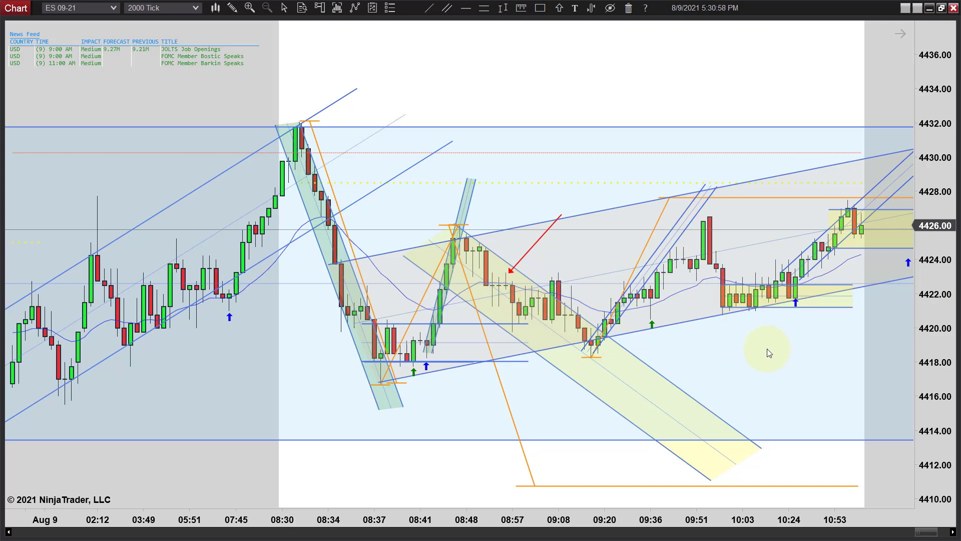
pyautogui.scroll(-5, 767, 350)
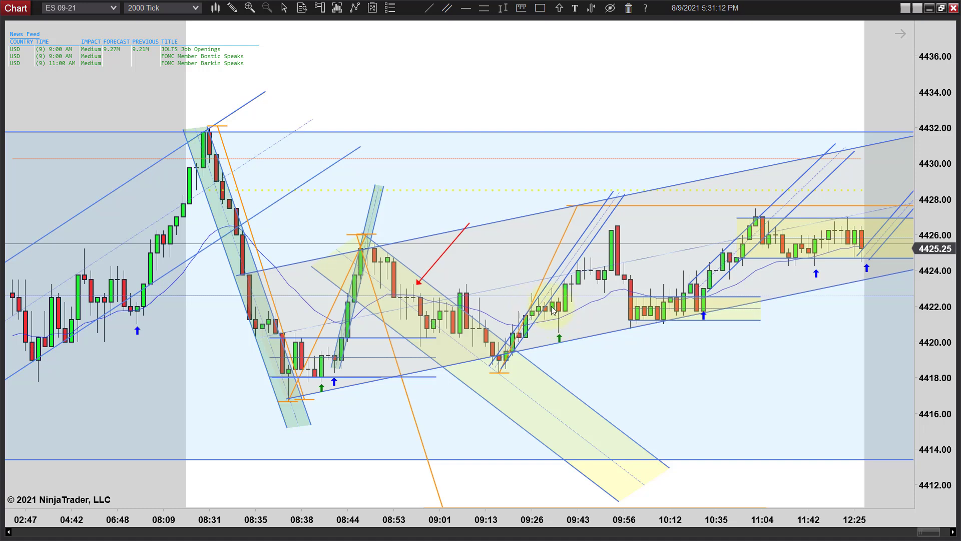
pyautogui.click(559, 335)
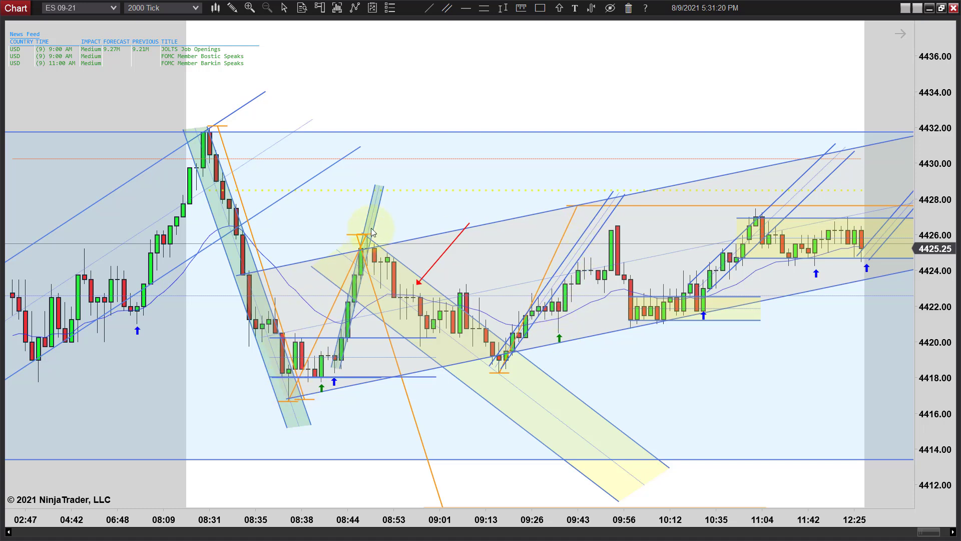
pyautogui.click(327, 332)
pyautogui.moveTo(327, 332)
pyautogui.mouseDown()
pyautogui.moveTo(527, 303)
pyautogui.moveTo(320, 329)
pyautogui.mouseUp()
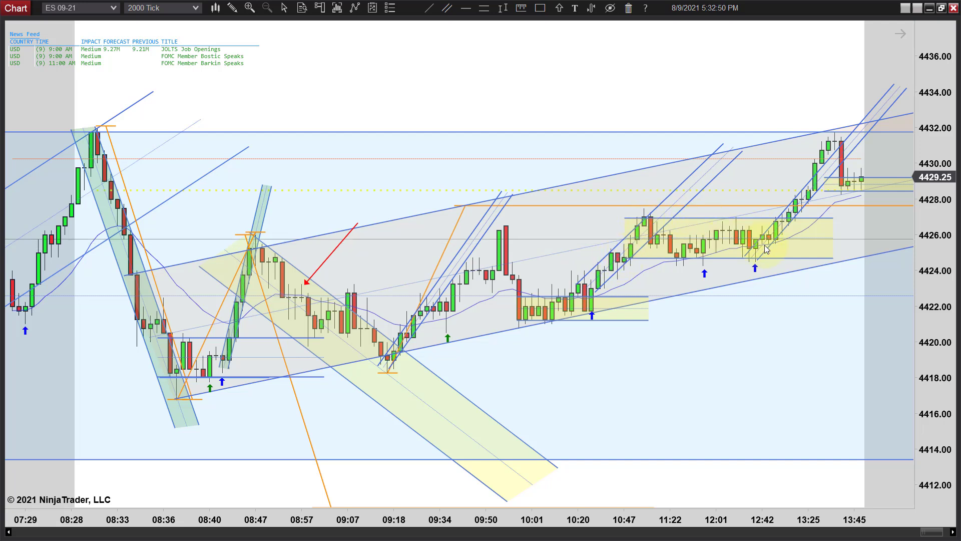
pyautogui.moveTo(773, 359); pyautogui.dragTo(719, 357)
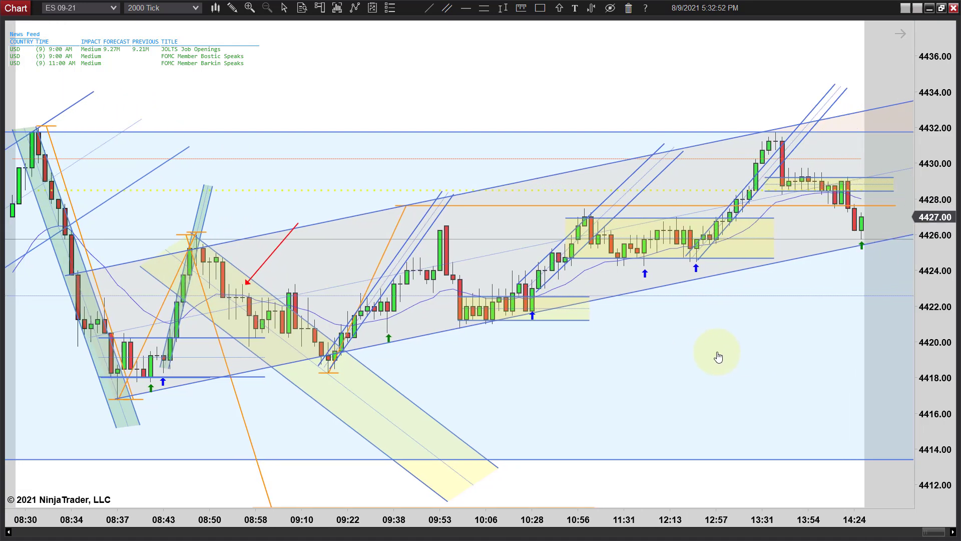
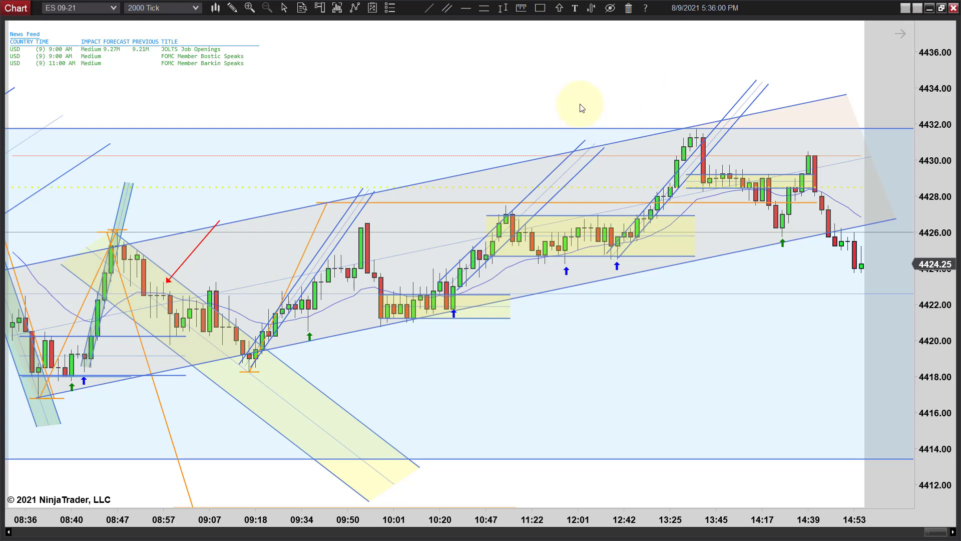
pyautogui.moveTo(679, 70); pyautogui.dragTo(664, 66)
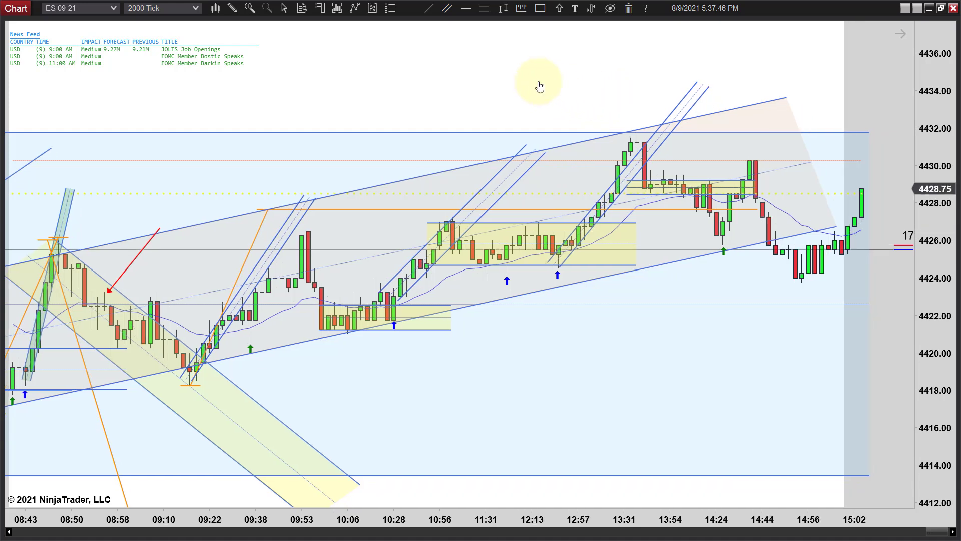
pyautogui.scroll(2, 551, 89)
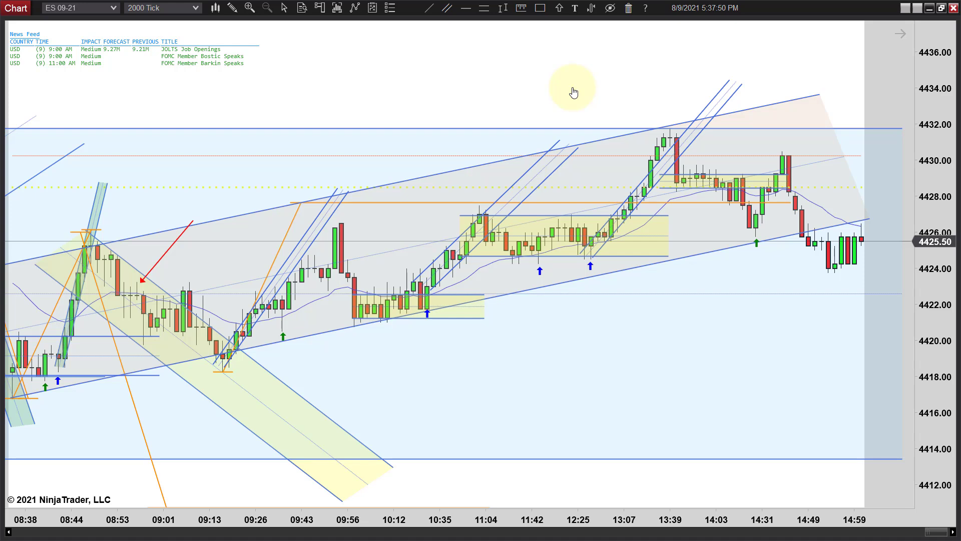
pyautogui.scroll(-2, 592, 91)
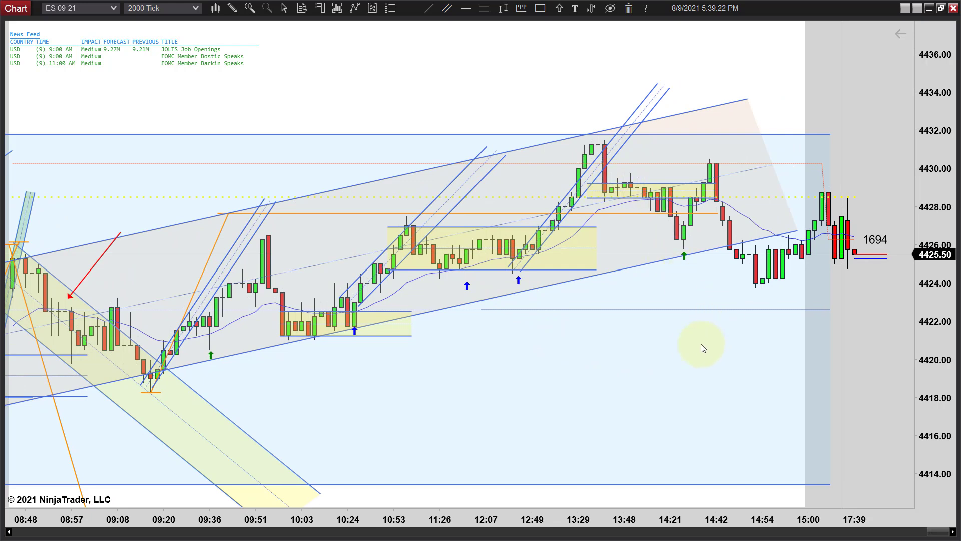
pyautogui.moveTo(597, 310); pyautogui.dragTo(532, 238)
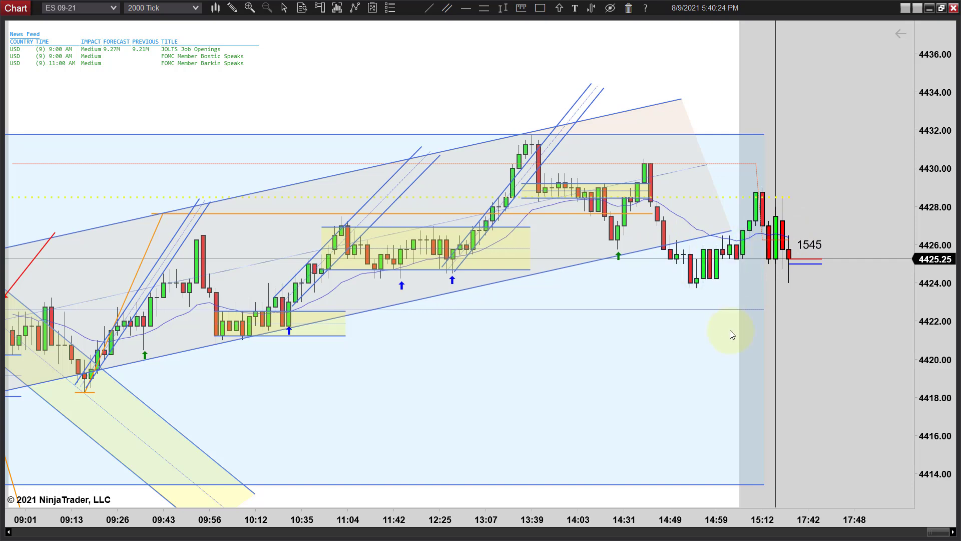
# Refit the wide gray channel, ending its lower line at about 4425.75 near 14:59 and starting its upper line at about 4424.25.
pyautogui.scroll(-5, 730, 331)
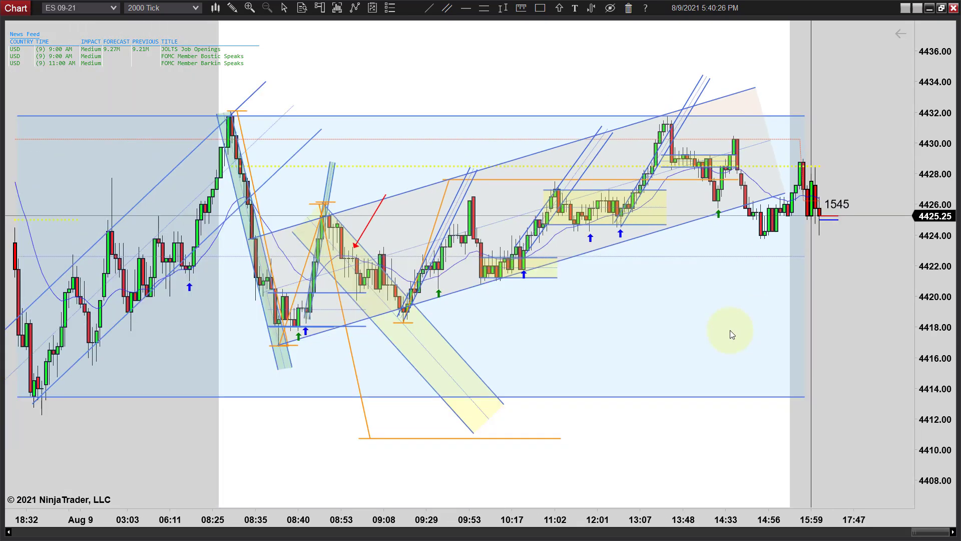
pyautogui.scroll(-3, 730, 334)
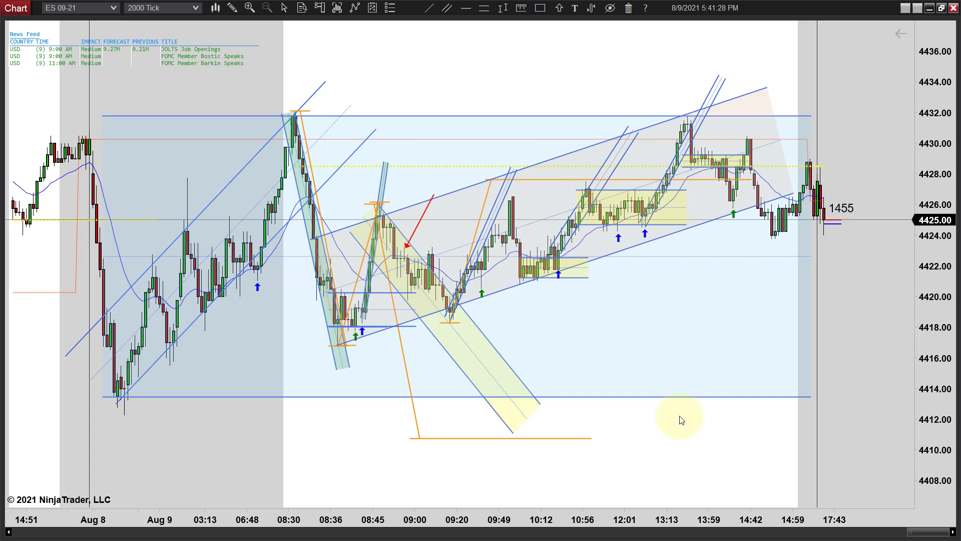
pyautogui.scroll(-2, 708, 427)
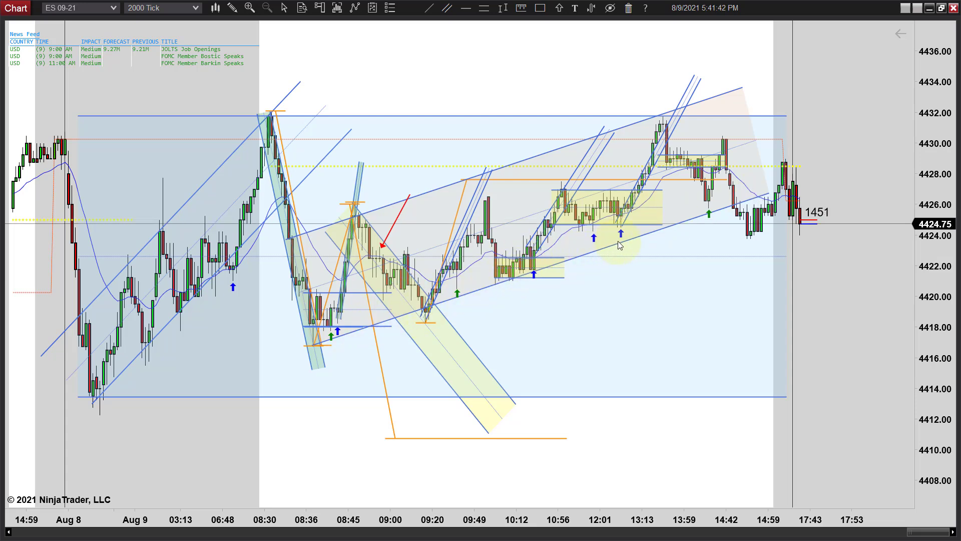
pyautogui.click(765, 193)
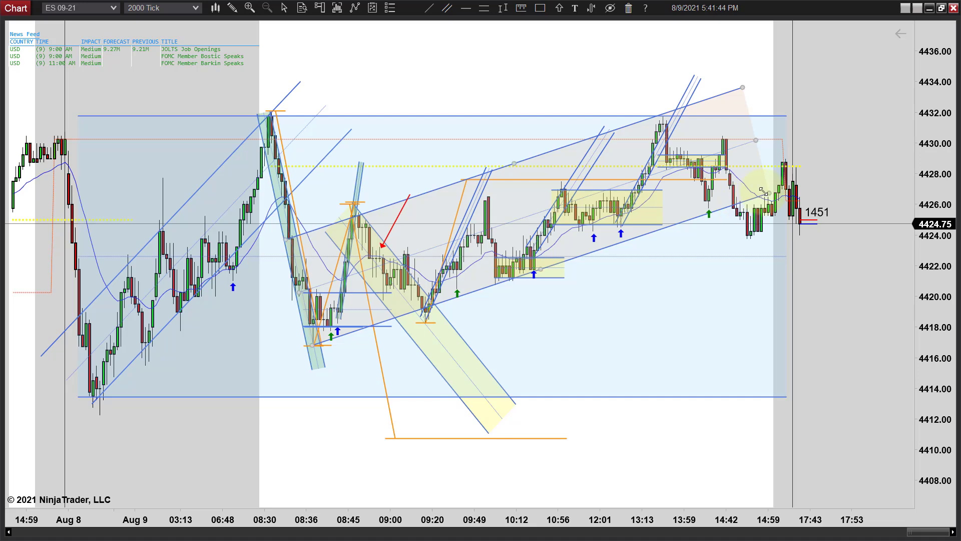
pyautogui.moveTo(765, 193); pyautogui.dragTo(763, 158)
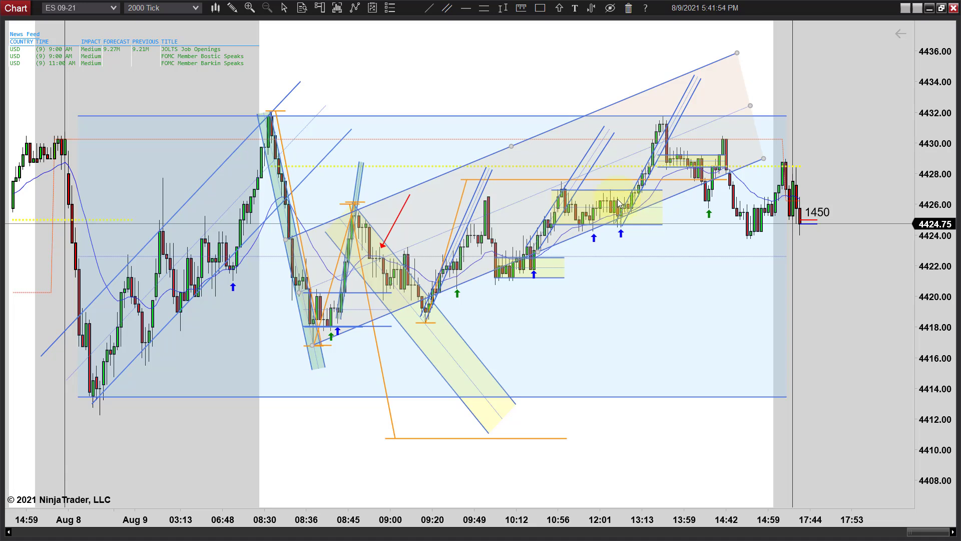
pyautogui.moveTo(761, 158); pyautogui.dragTo(773, 207)
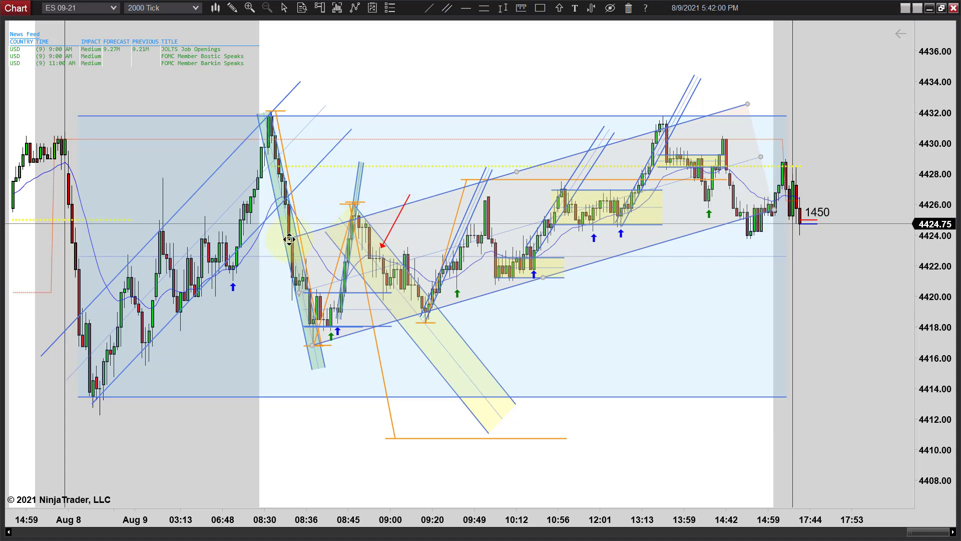
pyautogui.moveTo(287, 239); pyautogui.dragTo(291, 233)
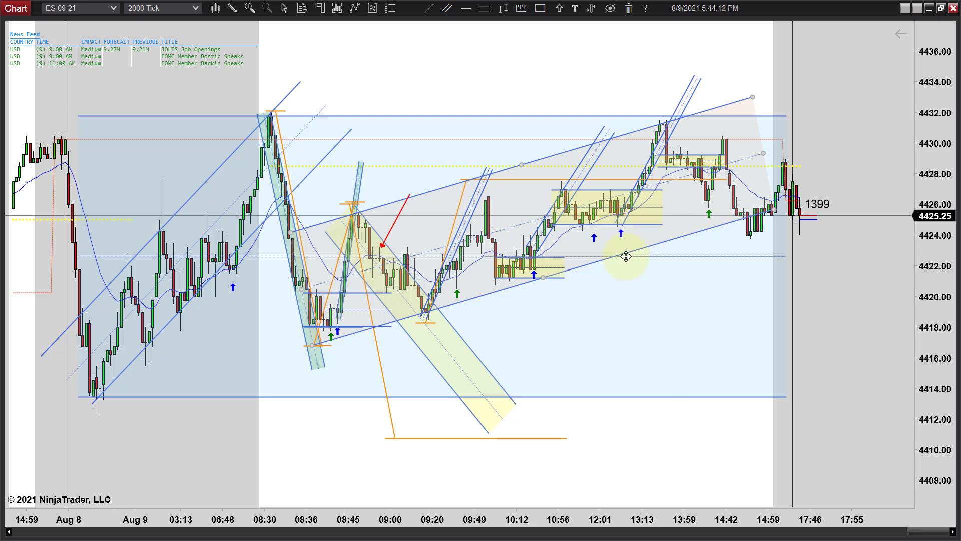
pyautogui.click(708, 209)
pyautogui.click(856, 263)
pyautogui.moveTo(556, 80)
pyautogui.mouseDown()
pyautogui.moveTo(599, 82)
pyautogui.moveTo(520, 69)
pyautogui.moveTo(555, 73)
pyautogui.mouseUp()
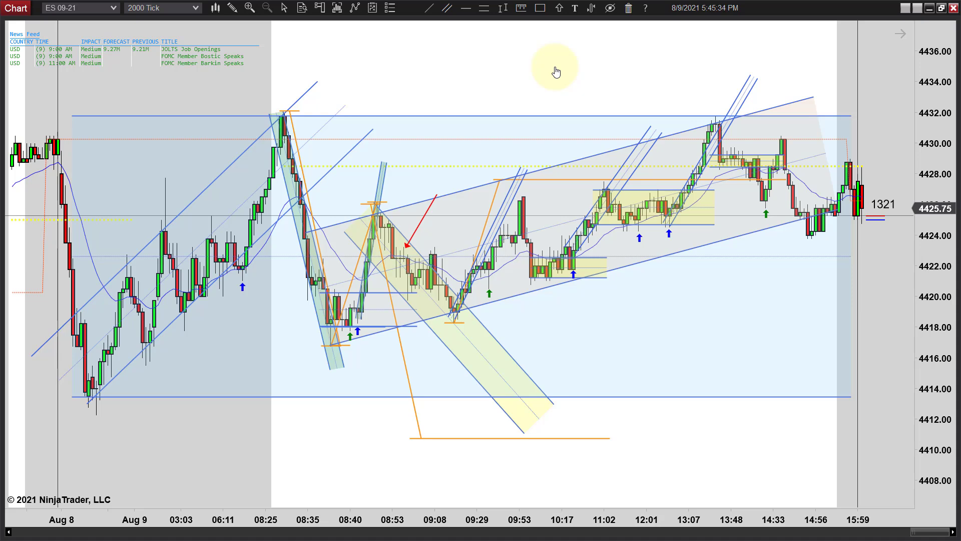
pyautogui.scroll(-2, 604, 67)
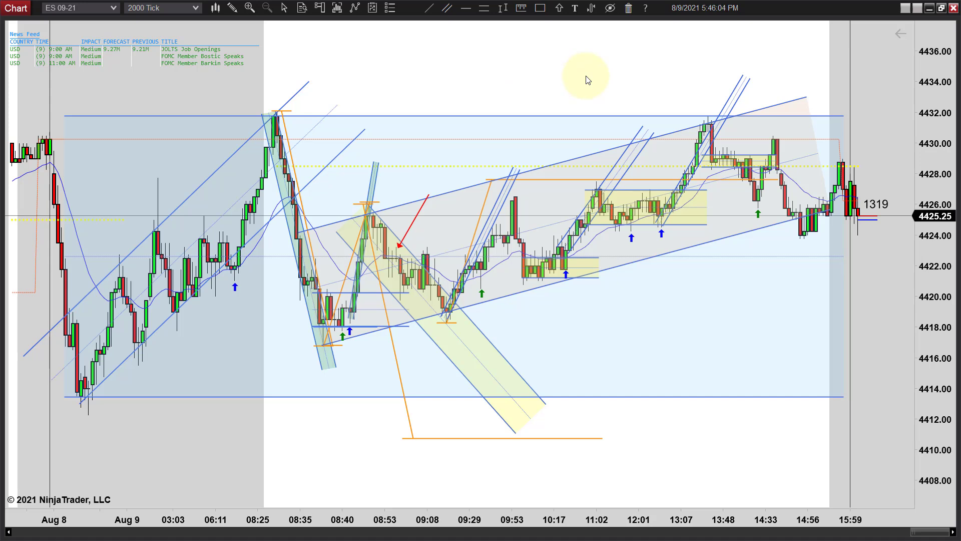
pyautogui.scroll(-1, 611, 81)
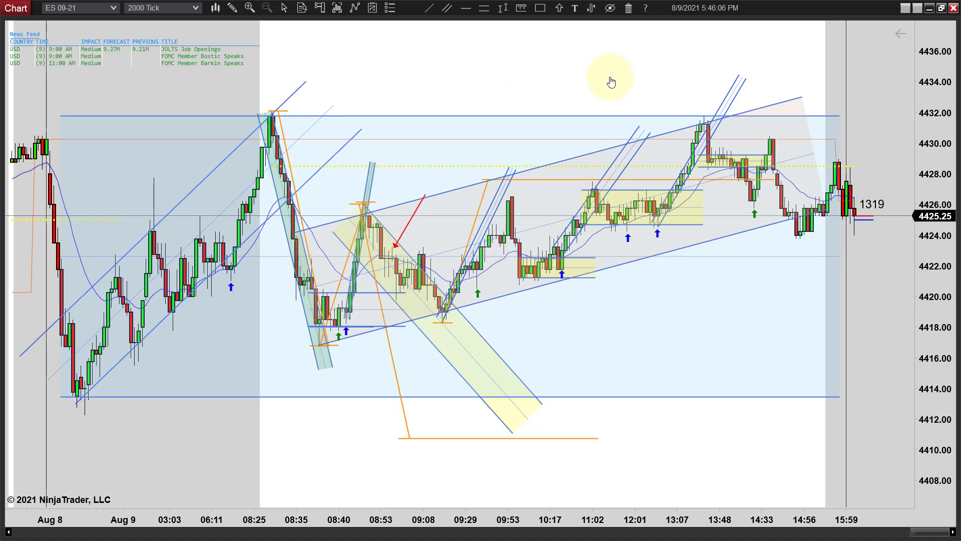